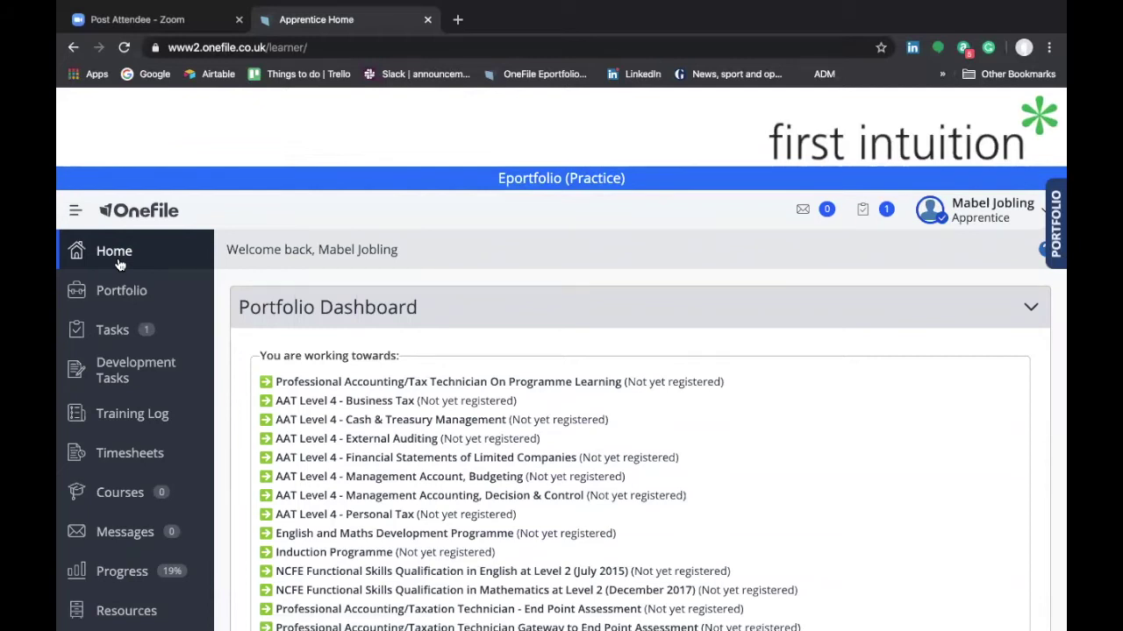
- Visit the Timesheets page, go to the portfolio and open its Timesheet activity
{"action": "left_click", "coordinate": [114, 455]}
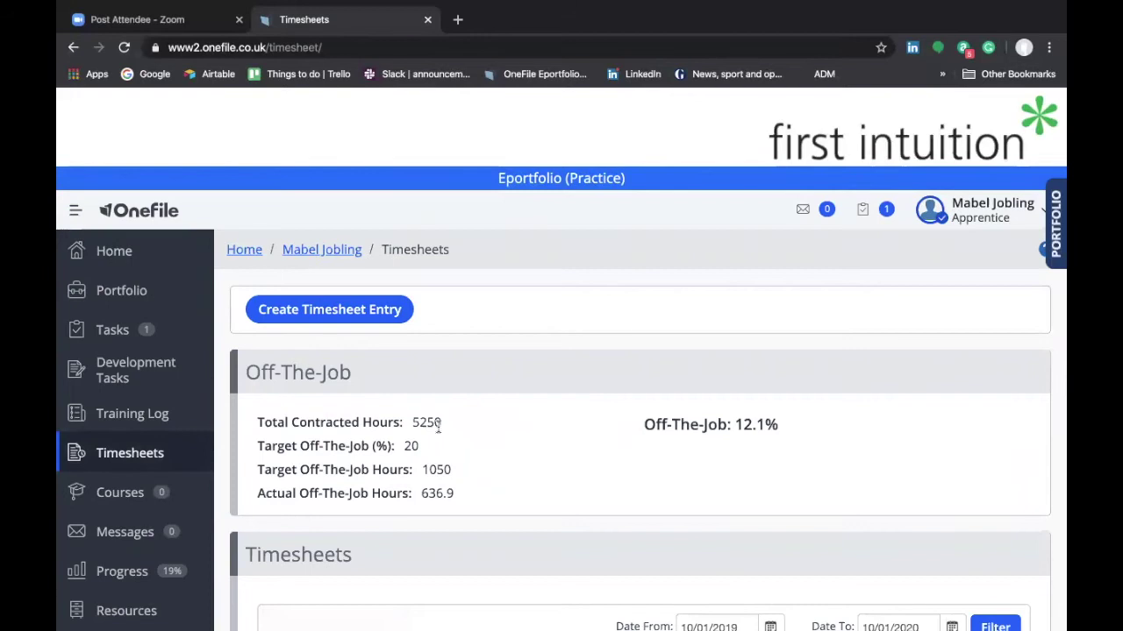
{"action": "left_click", "coordinate": [121, 294]}
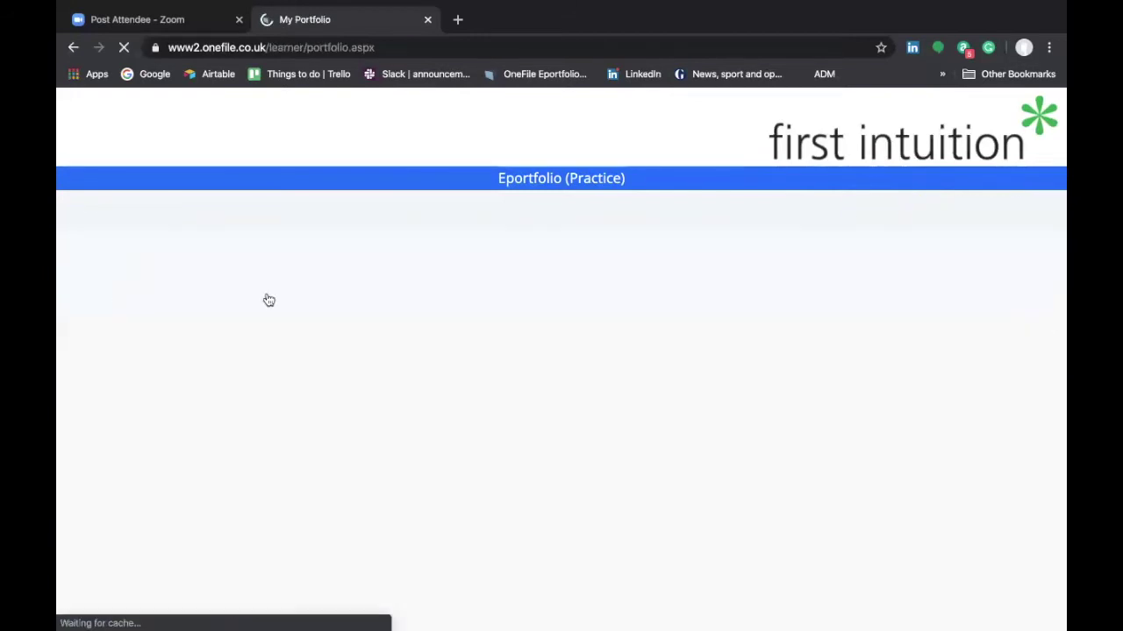
{"action": "scroll", "coordinate": [449, 362], "scroll_direction": "down", "scroll_amount": 5}
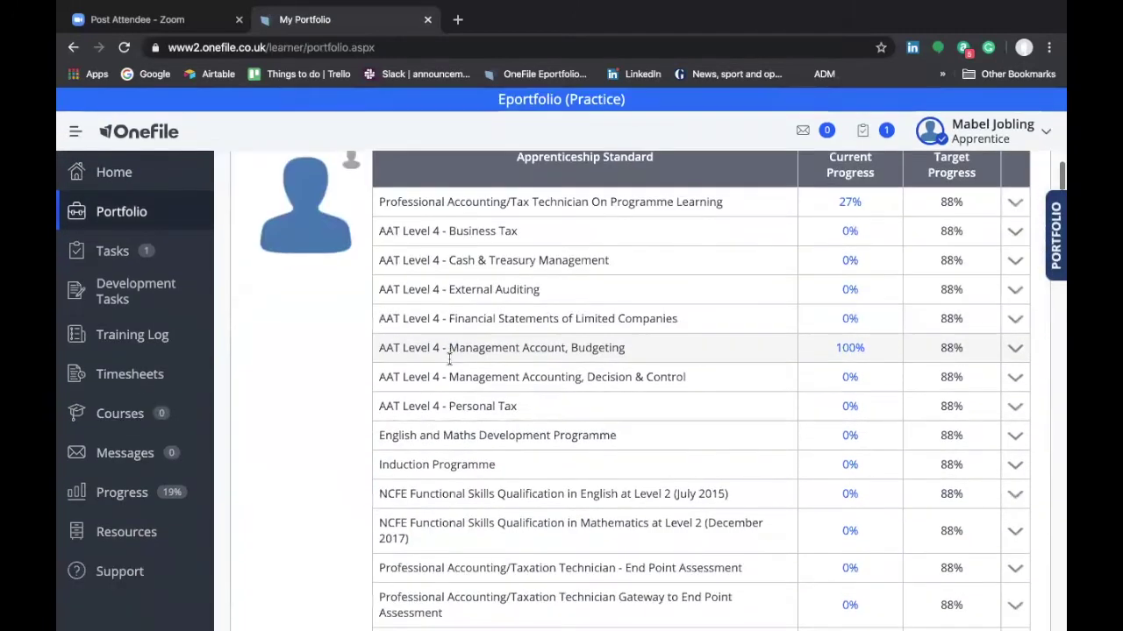
{"action": "scroll", "coordinate": [449, 355], "scroll_direction": "down", "scroll_amount": 2}
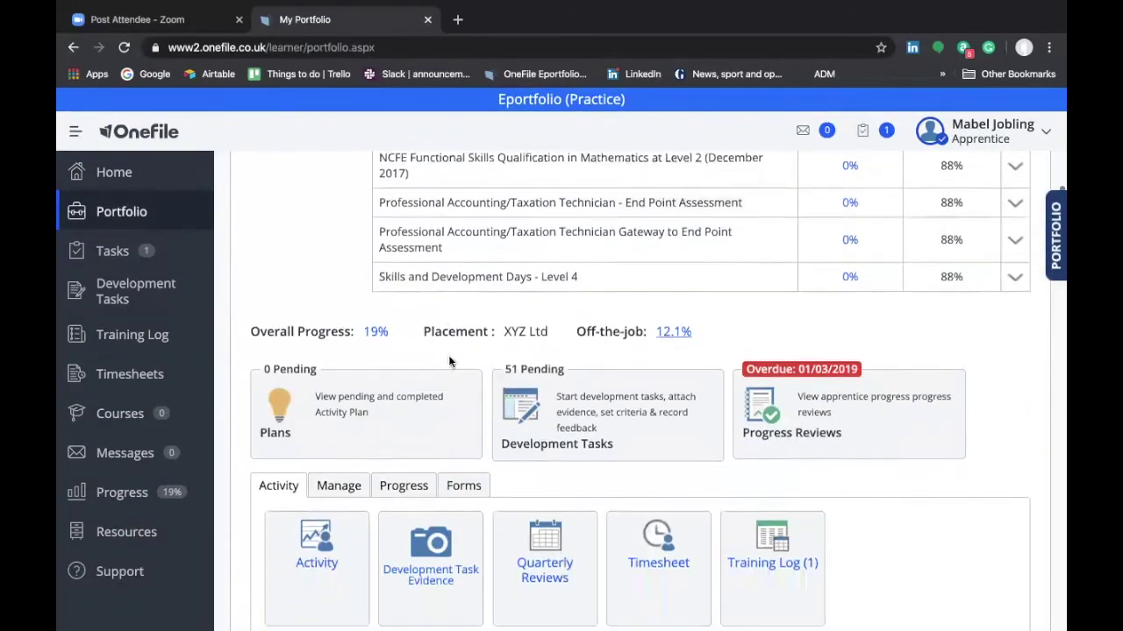
{"action": "left_click", "coordinate": [656, 517]}
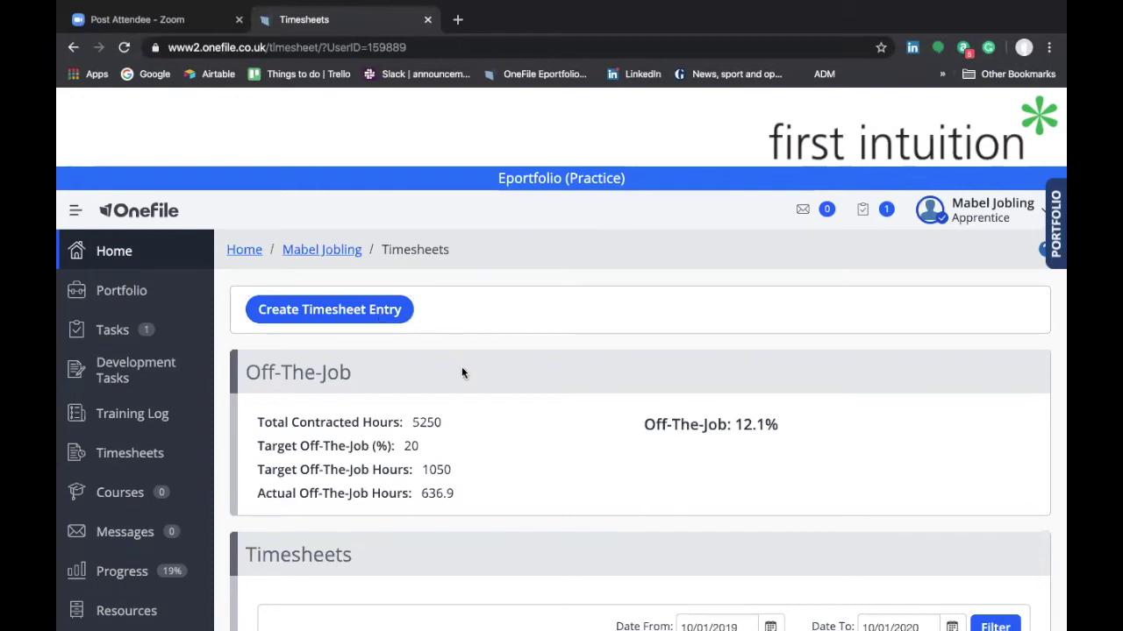
- Examine the Off-The-Job summary and the hours recorded per category on the Timesheets page
{"action": "scroll", "coordinate": [462, 373], "scroll_direction": "down", "scroll_amount": 2}
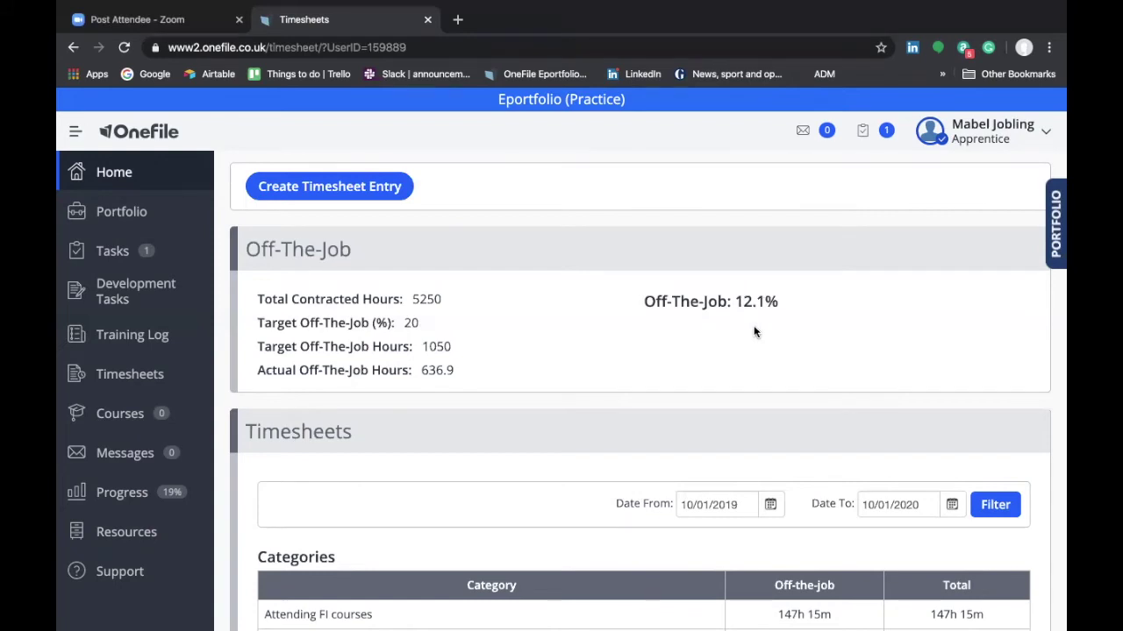
{"action": "scroll", "coordinate": [754, 331], "scroll_direction": "down", "scroll_amount": 1}
{"action": "scroll", "coordinate": [754, 332], "scroll_direction": "down", "scroll_amount": 2}
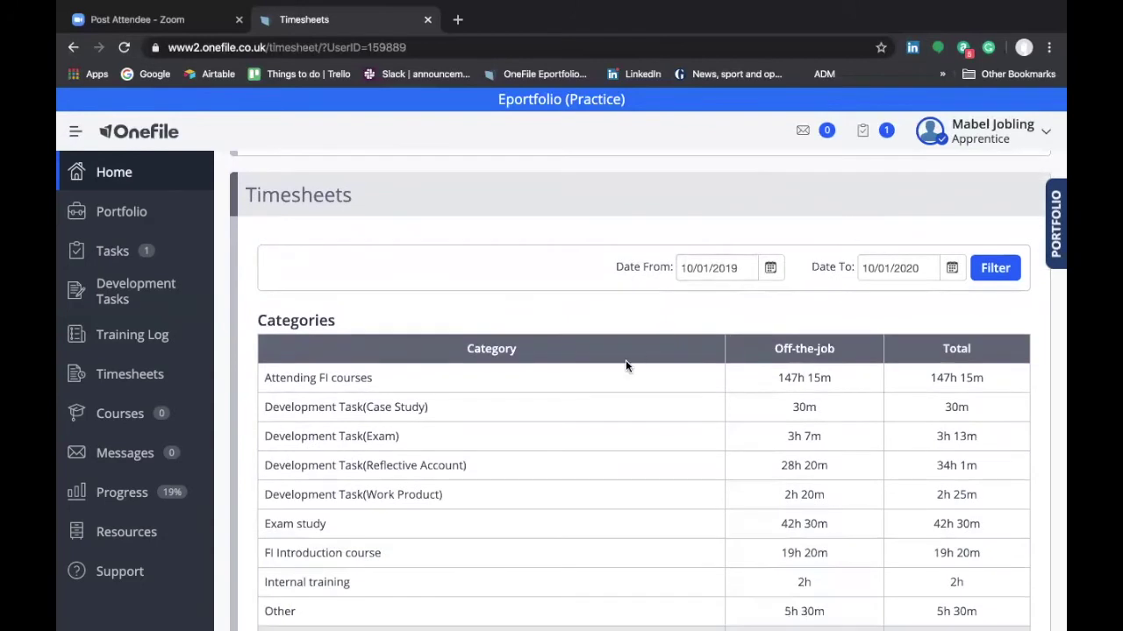
{"action": "scroll", "coordinate": [626, 362], "scroll_direction": "down", "scroll_amount": 1}
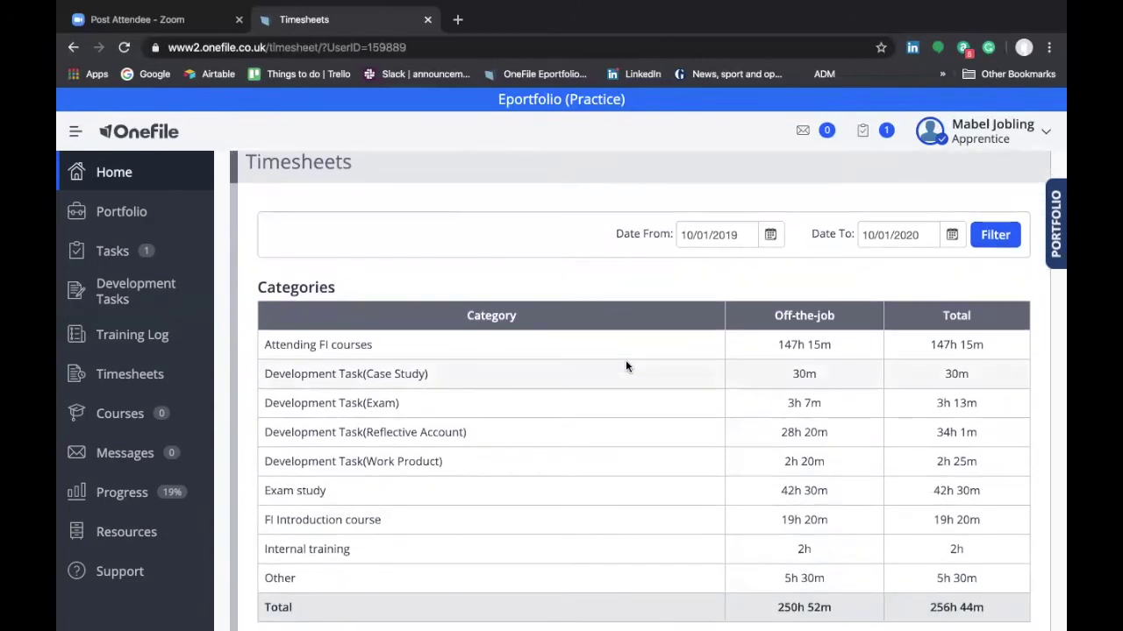
{"action": "scroll", "coordinate": [626, 361], "scroll_direction": "down", "scroll_amount": 1}
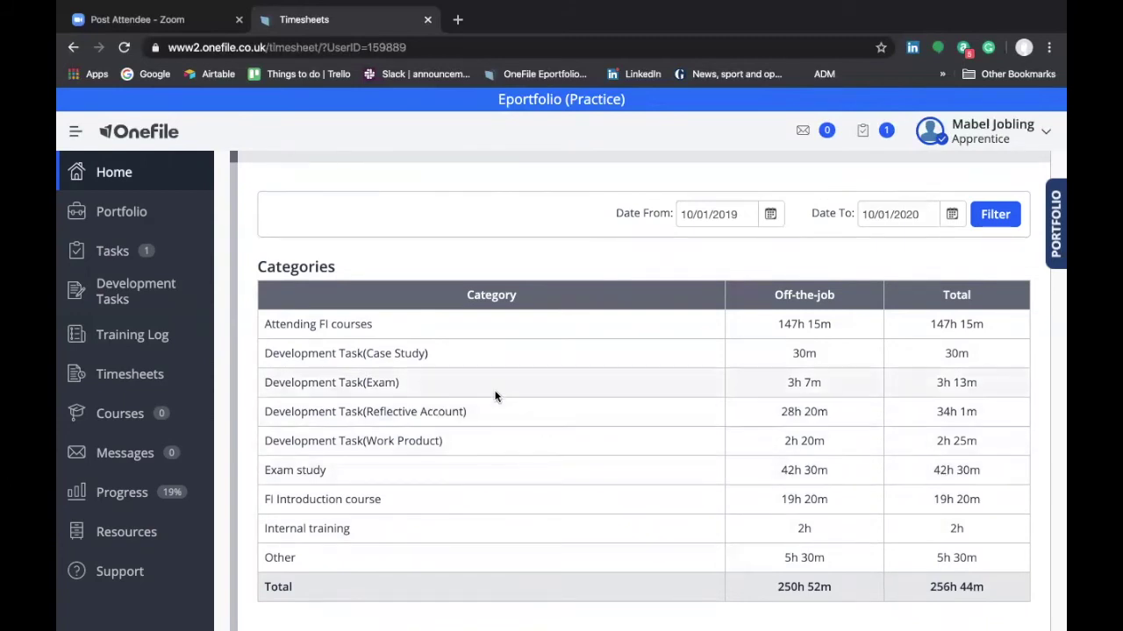
{"action": "scroll", "coordinate": [495, 397], "scroll_direction": "down", "scroll_amount": 2}
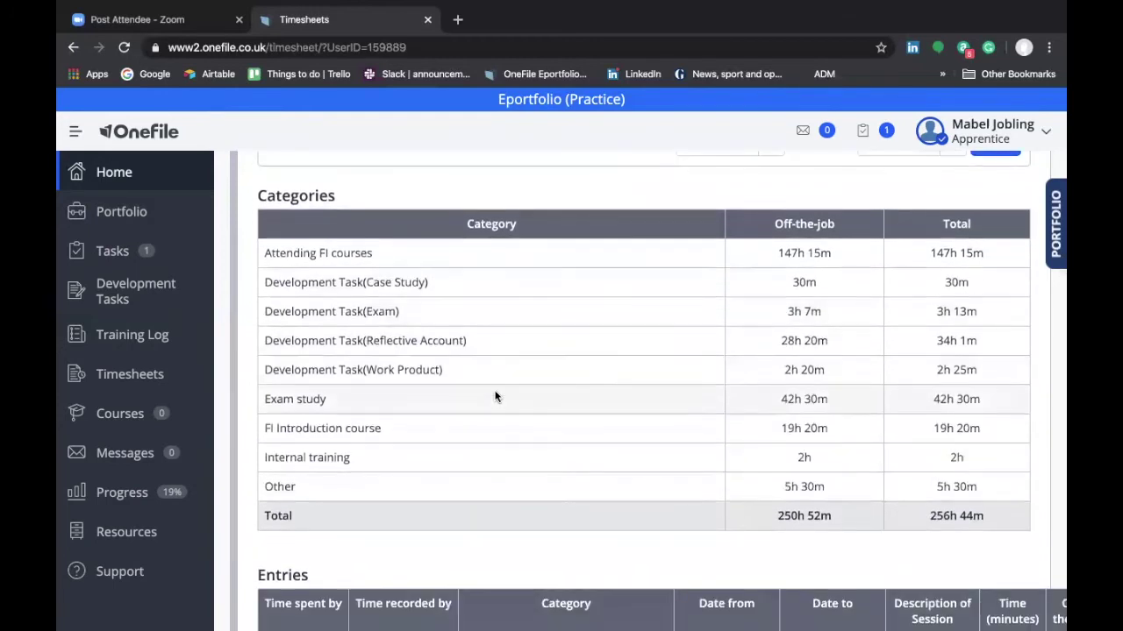
- Read through the individual timesheet entries with their categories, dates and descriptions, and return to the page's beginning
{"action": "scroll", "coordinate": [495, 396], "scroll_direction": "down", "scroll_amount": 5}
{"action": "scroll", "coordinate": [495, 396], "scroll_direction": "down", "scroll_amount": 5}
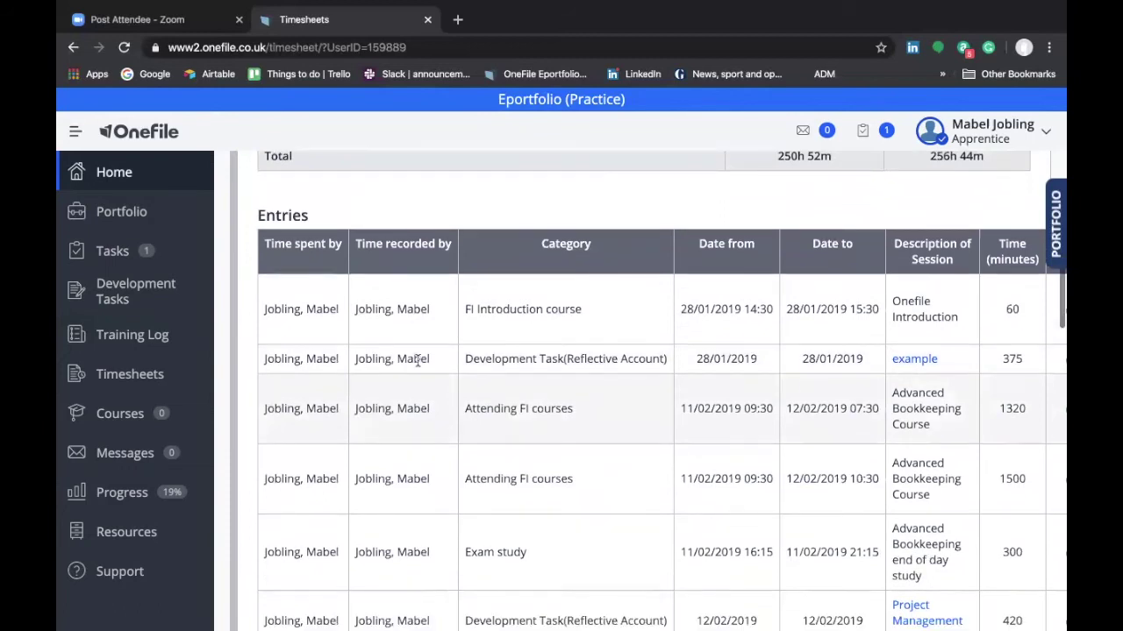
{"action": "scroll", "coordinate": [482, 395], "scroll_direction": "down", "scroll_amount": 2}
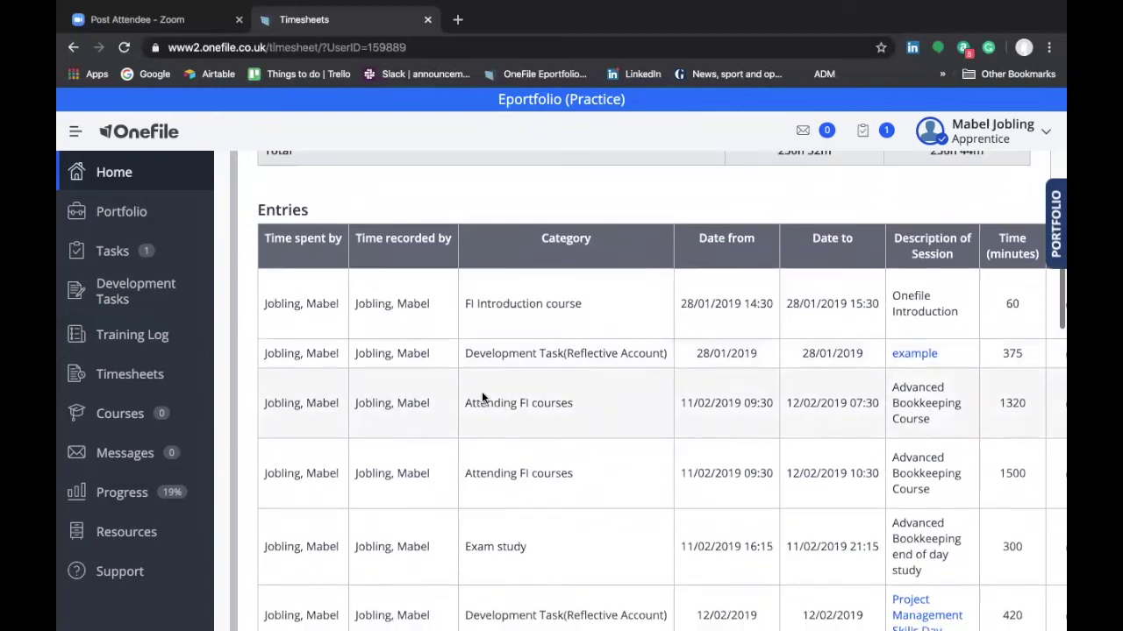
{"action": "scroll", "coordinate": [482, 397], "scroll_direction": "down", "scroll_amount": 3}
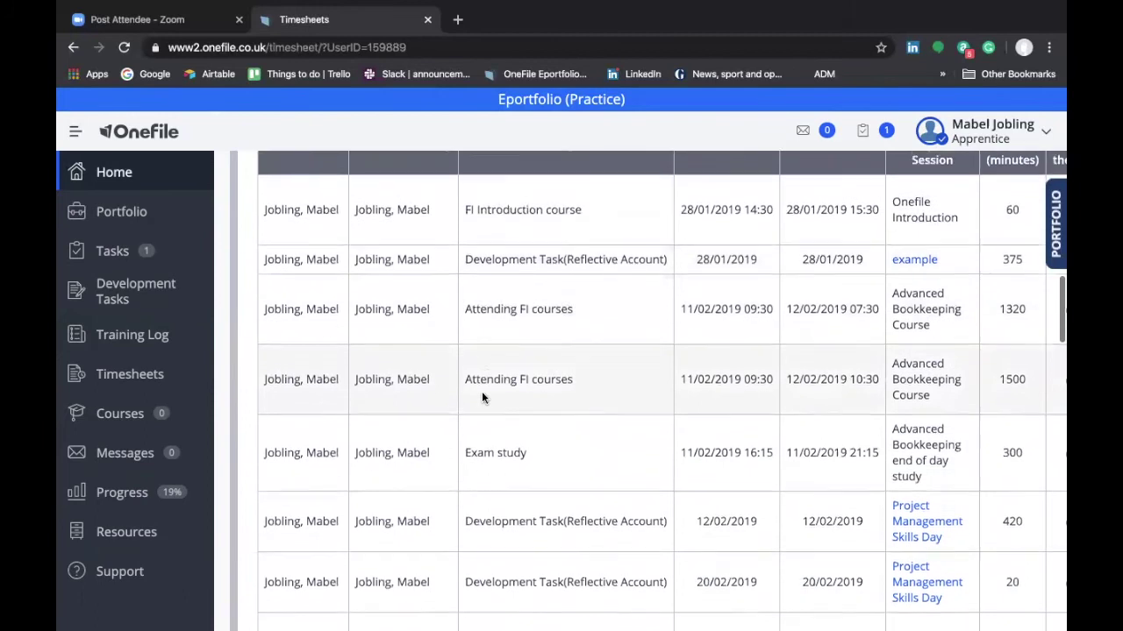
{"action": "scroll", "coordinate": [482, 397], "scroll_direction": "up", "scroll_amount": 5}
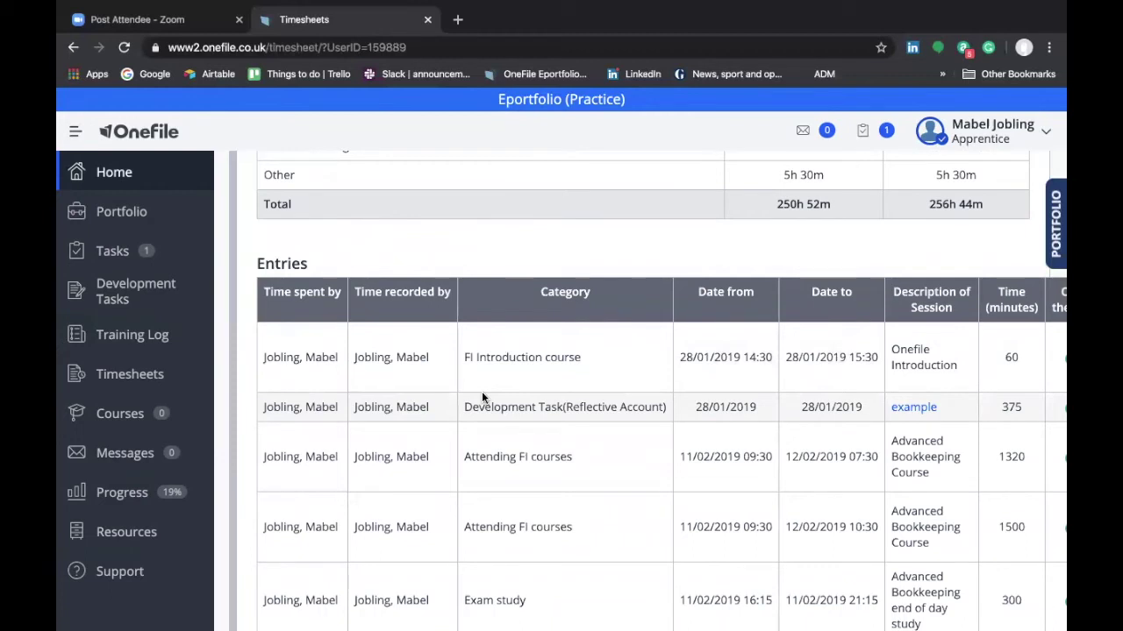
{"action": "scroll", "coordinate": [482, 397], "scroll_direction": "down", "scroll_amount": 8}
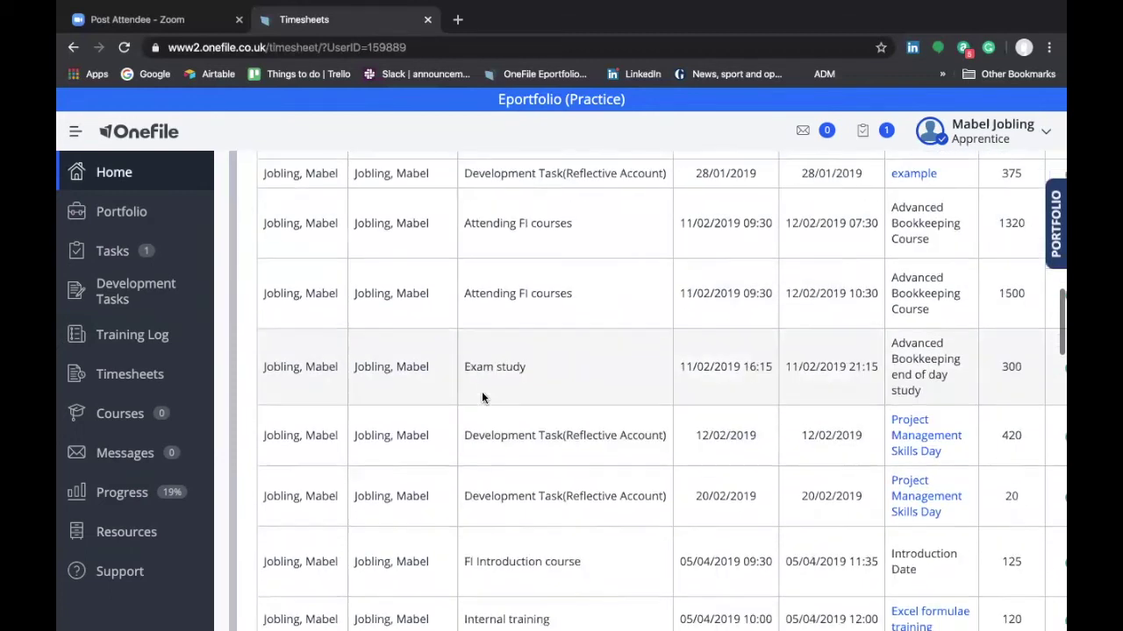
{"action": "scroll", "coordinate": [482, 394], "scroll_direction": "down", "scroll_amount": 9}
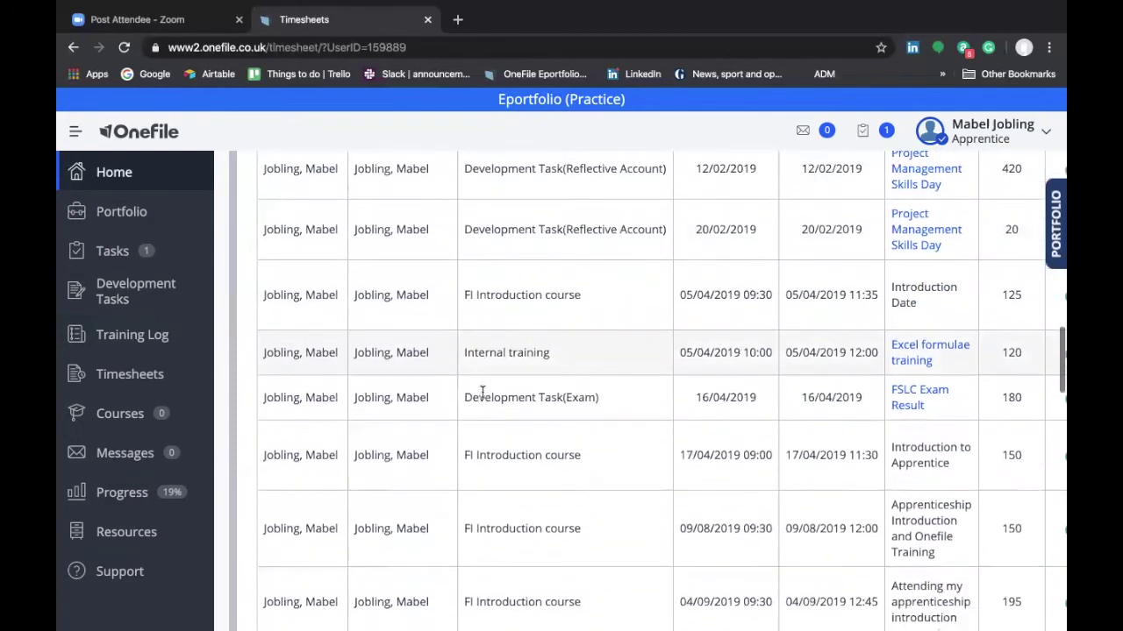
{"action": "scroll", "coordinate": [482, 397], "scroll_direction": "down", "scroll_amount": 9}
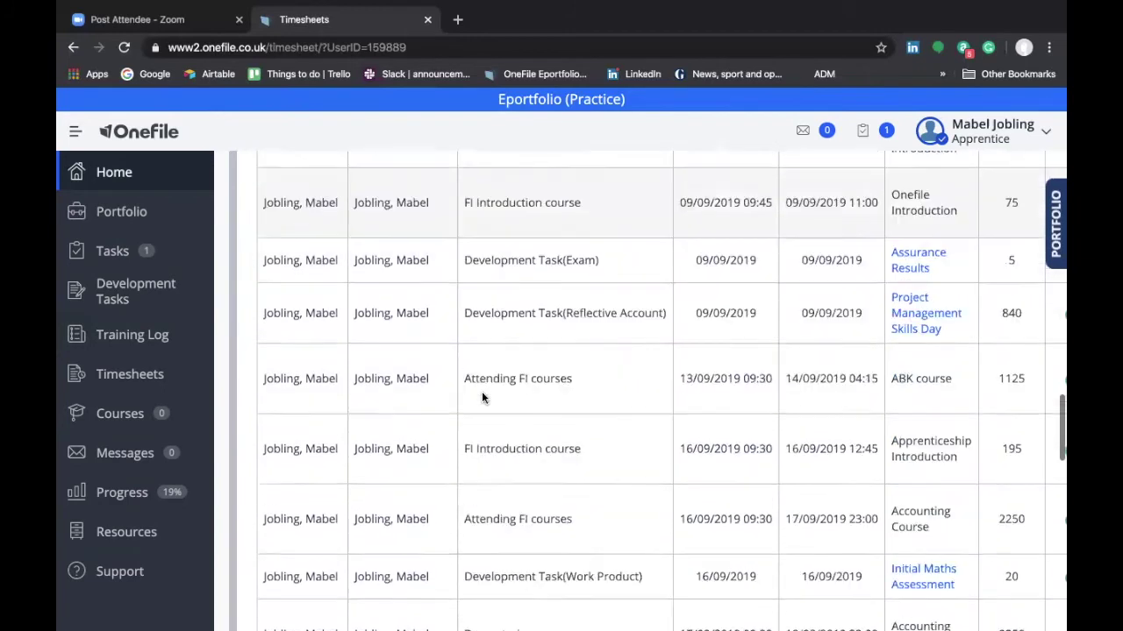
{"action": "scroll", "coordinate": [481, 398], "scroll_direction": "down", "scroll_amount": 12}
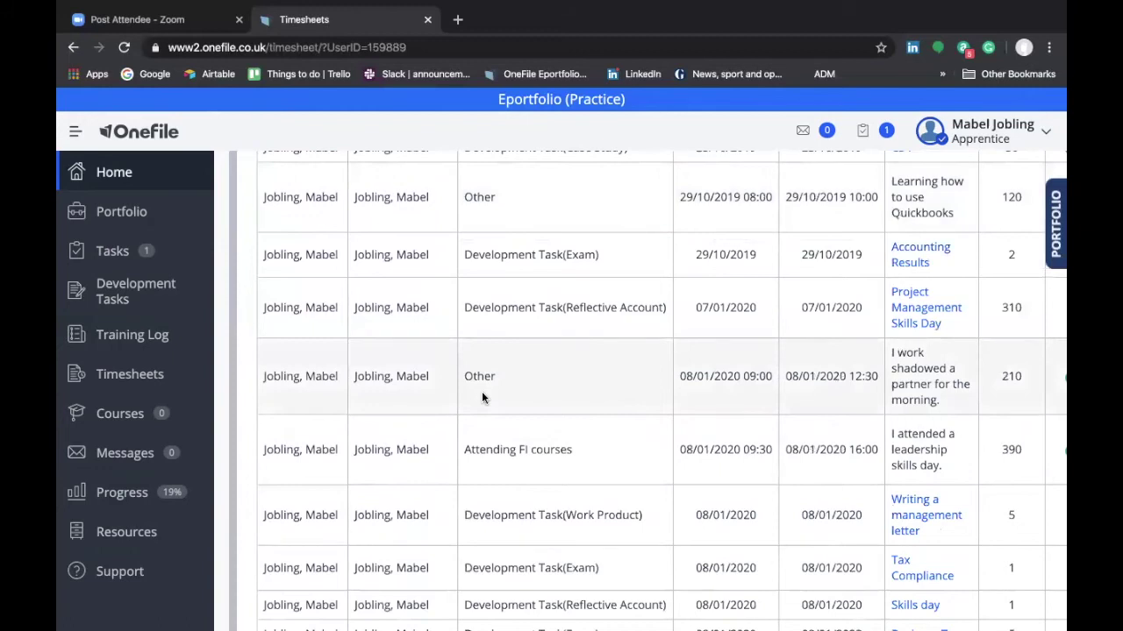
{"action": "scroll", "coordinate": [482, 397], "scroll_direction": "up", "scroll_amount": 15}
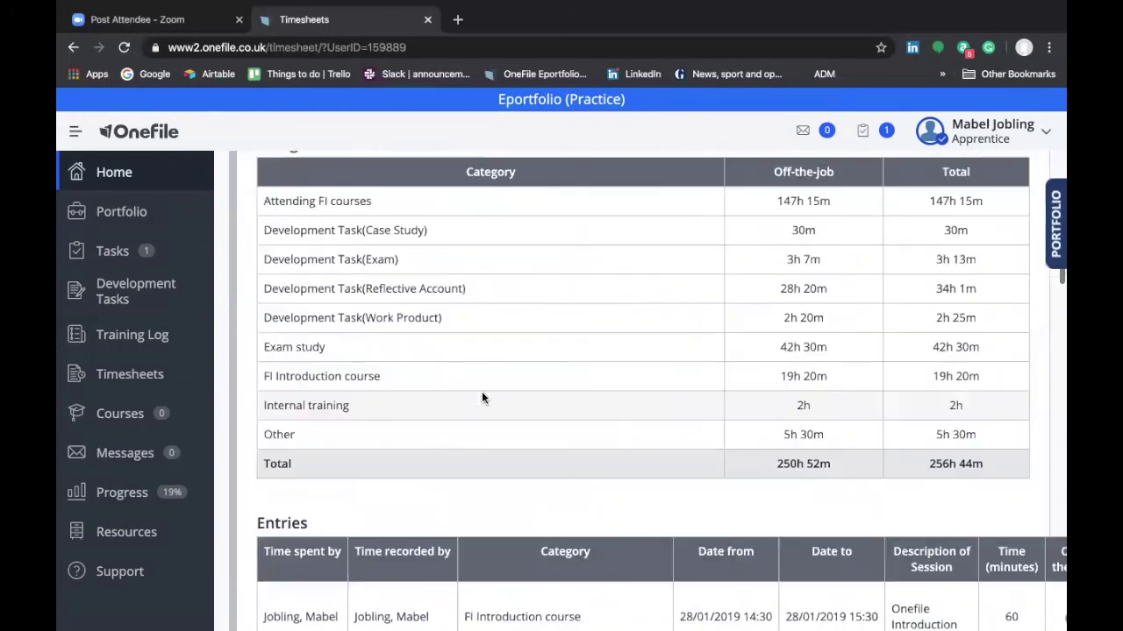
{"action": "scroll", "coordinate": [482, 391], "scroll_direction": "up", "scroll_amount": 2}
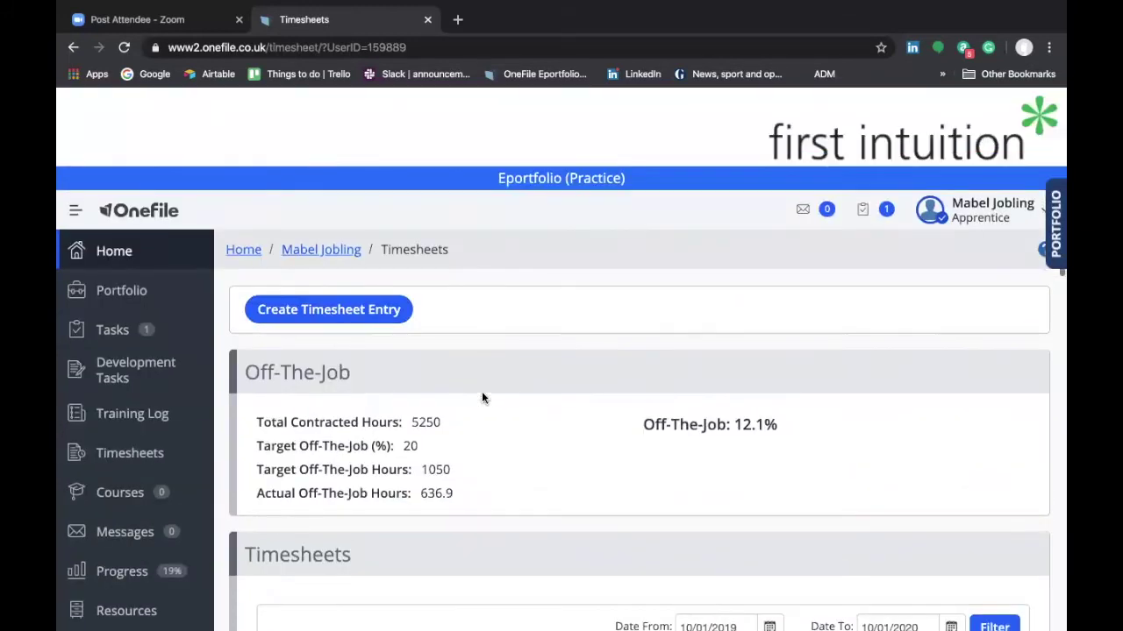
- Start a timesheet entry reading "I completed drafting my very first email to a business contact and this enabled me to learn about writing professionally."
{"action": "left_click", "coordinate": [348, 320]}
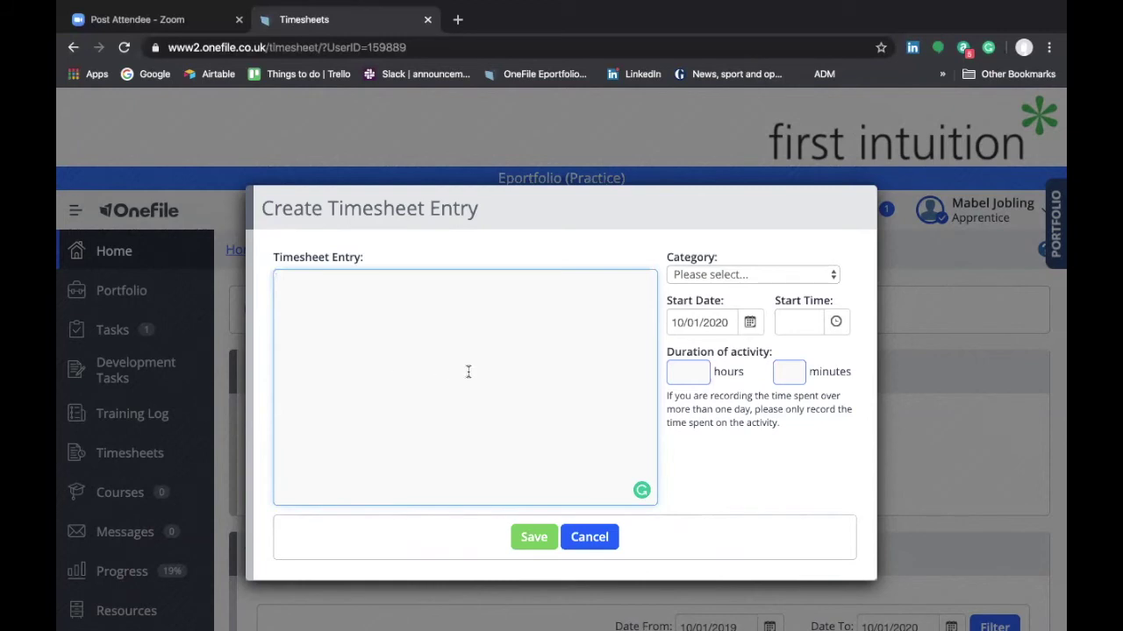
{"action": "left_click", "coordinate": [379, 340]}
{"action": "type", "text": "I compete"}
{"action": "key", "text": "BackSpace"}
{"action": "key", "text": "BackSpace"}
{"action": "key", "text": "BackSpace"}
{"action": "type", "text": "leted drafts"}
{"action": "key", "text": "BackSpace"}
{"action": "key", "text": "BackSpace"}
{"action": "type", "text": "ting my very first email to a bub"}
{"action": "key", "text": "BackSpace"}
{"action": "type", "text": "siness contact and this enabled me to learn about writing professionally."}
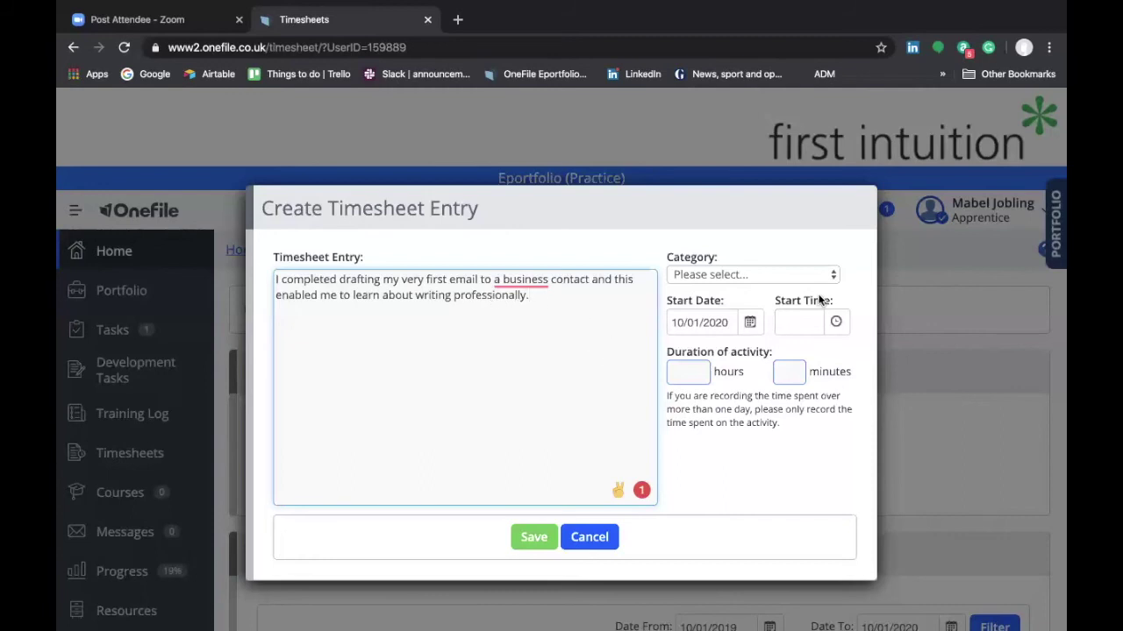
- Set the entry's category to E-portfolio work and its start time to 10:00
{"action": "left_click", "coordinate": [833, 276]}
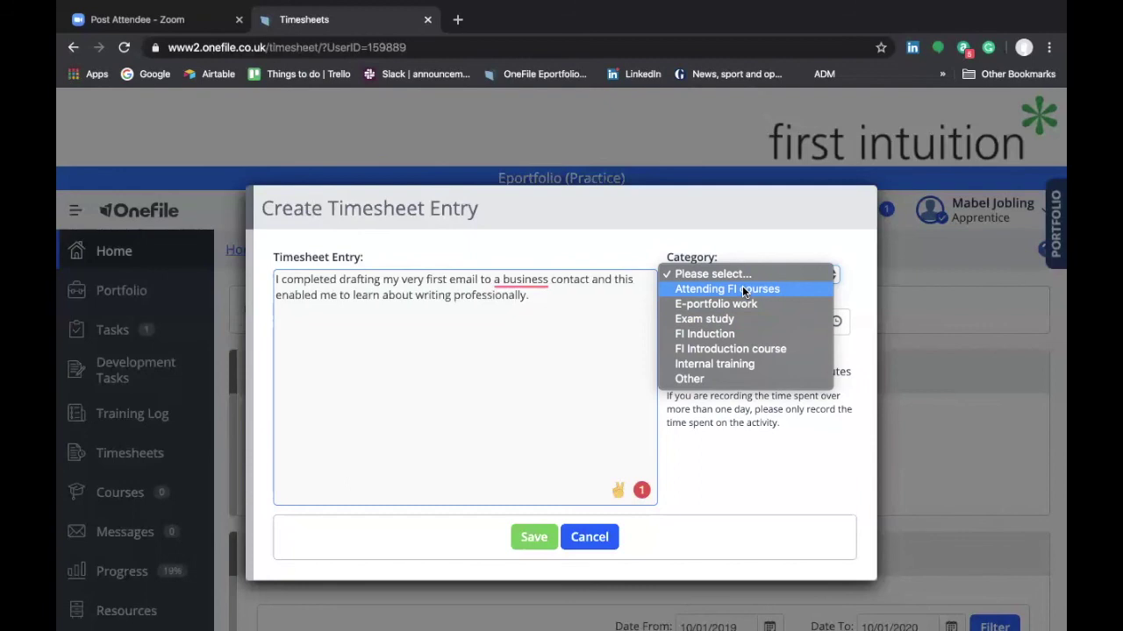
{"action": "left_click", "coordinate": [724, 304]}
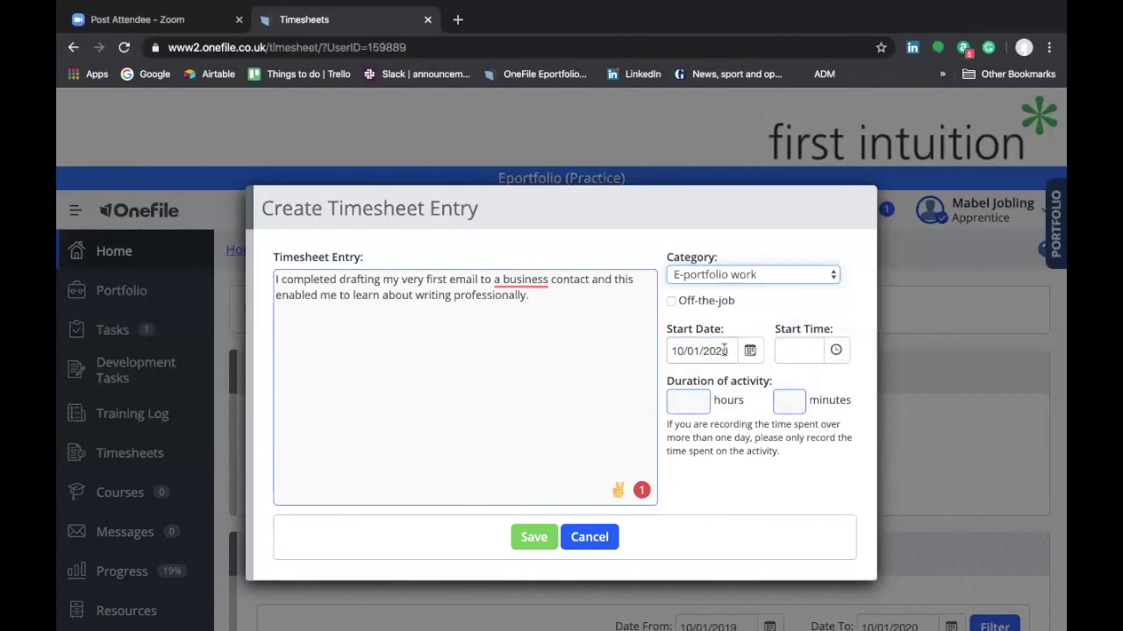
{"action": "left_click", "coordinate": [831, 351]}
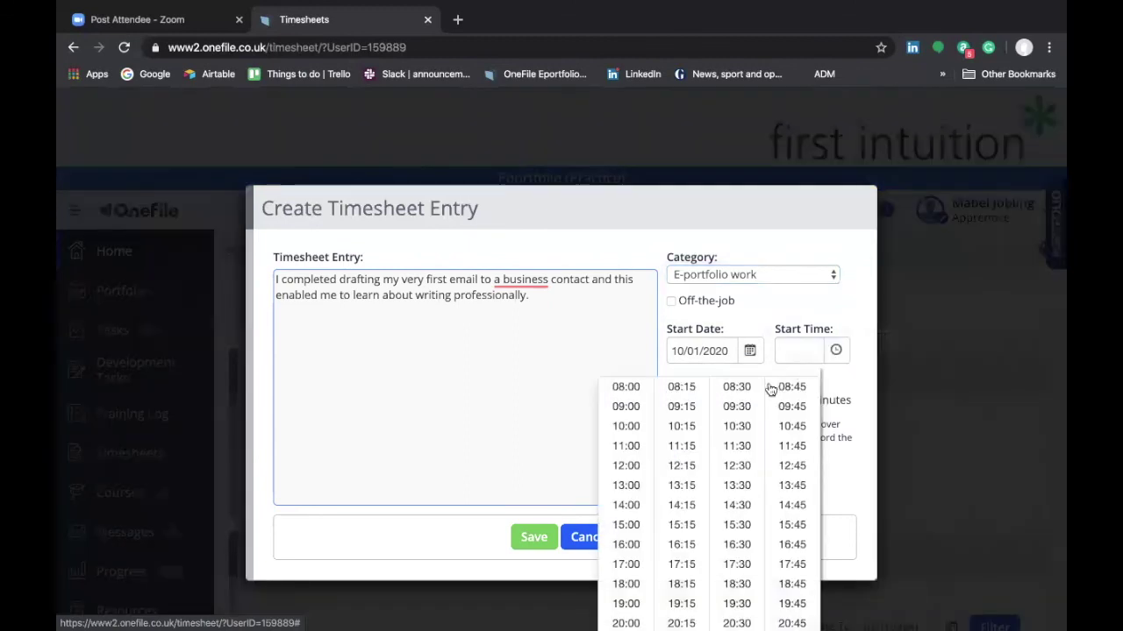
{"action": "left_click", "coordinate": [626, 426]}
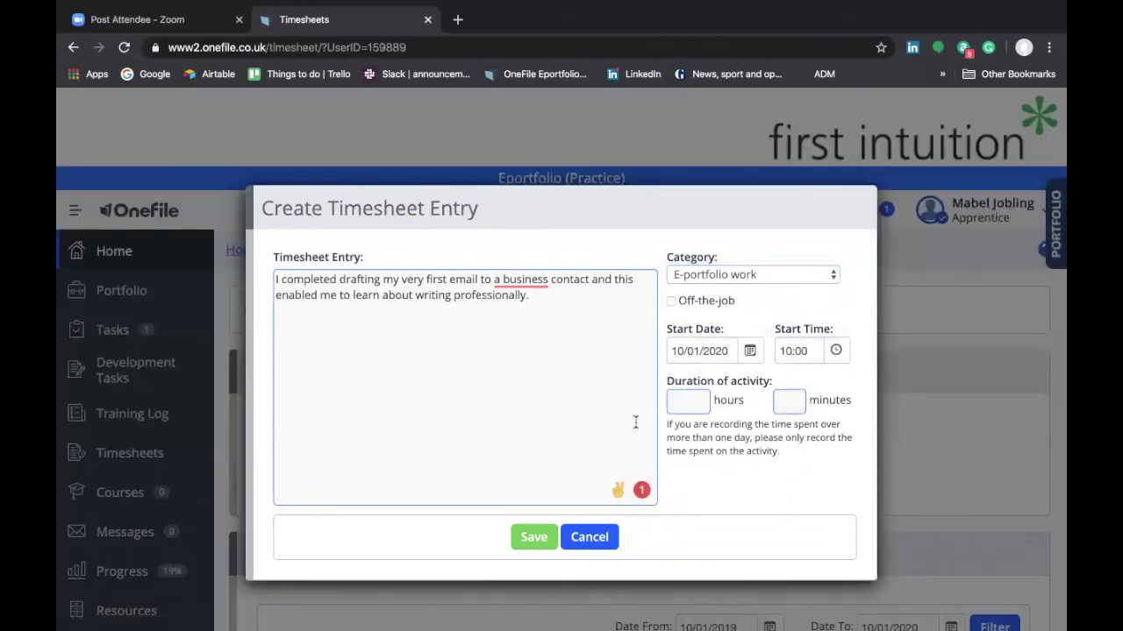
- Set the activity's duration to 0 hours and 45 minutes and save the timesheet entry
{"action": "left_click", "coordinate": [680, 400]}
{"action": "type", "text": "0"}
{"action": "left_click", "coordinate": [786, 400]}
{"action": "type", "text": "45"}
{"action": "left_click", "coordinate": [527, 541]}
{"action": "left_click", "coordinate": [527, 541]}
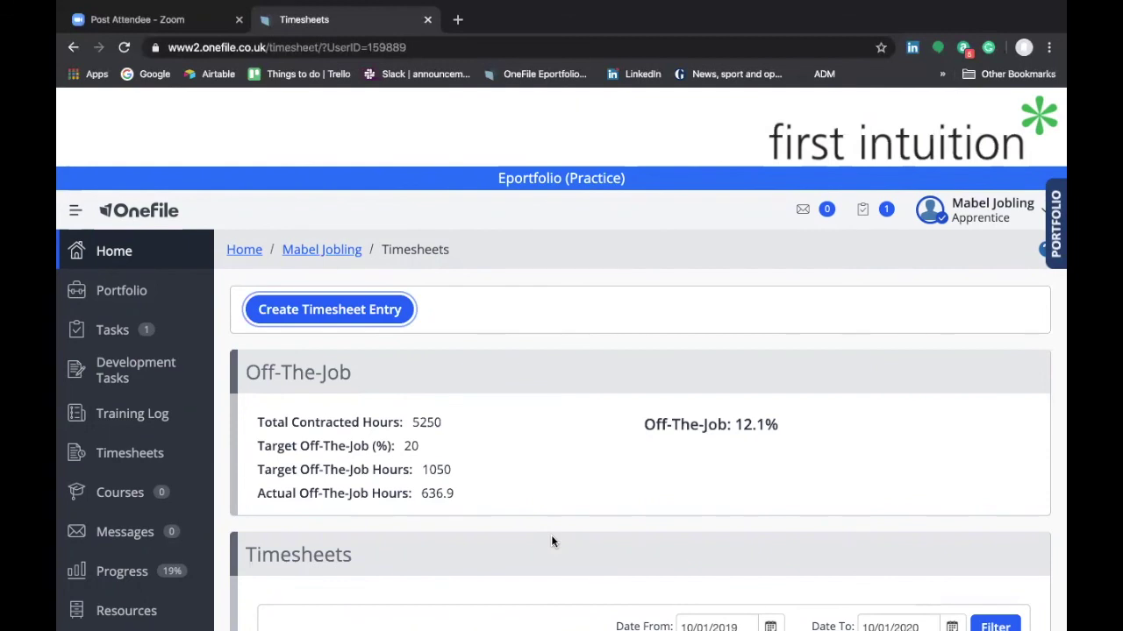
- Check the new E-portfolio work entry near the end of the Entries table and return to the Off-The-Job summary
{"action": "scroll", "coordinate": [552, 541], "scroll_direction": "down", "scroll_amount": 8}
{"action": "scroll", "coordinate": [552, 541], "scroll_direction": "down", "scroll_amount": 15}
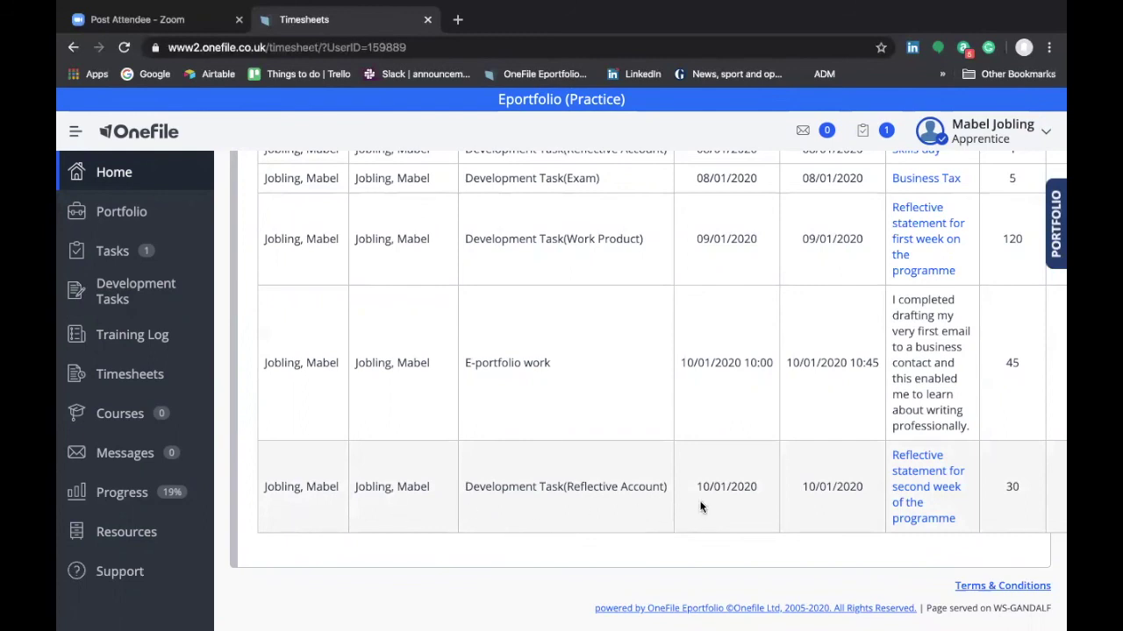
{"action": "triple_click", "coordinate": [909, 505]}
{"action": "left_click", "coordinate": [867, 489]}
{"action": "scroll", "coordinate": [835, 518], "scroll_direction": "up", "scroll_amount": 20}
{"action": "scroll", "coordinate": [835, 517], "scroll_direction": "up", "scroll_amount": 15}
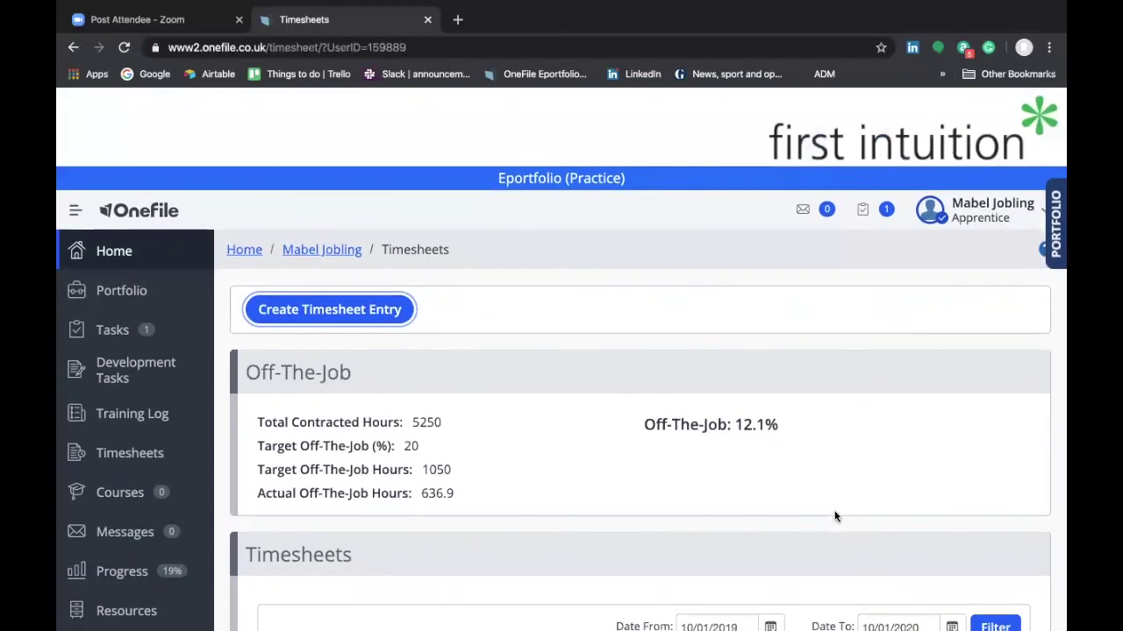